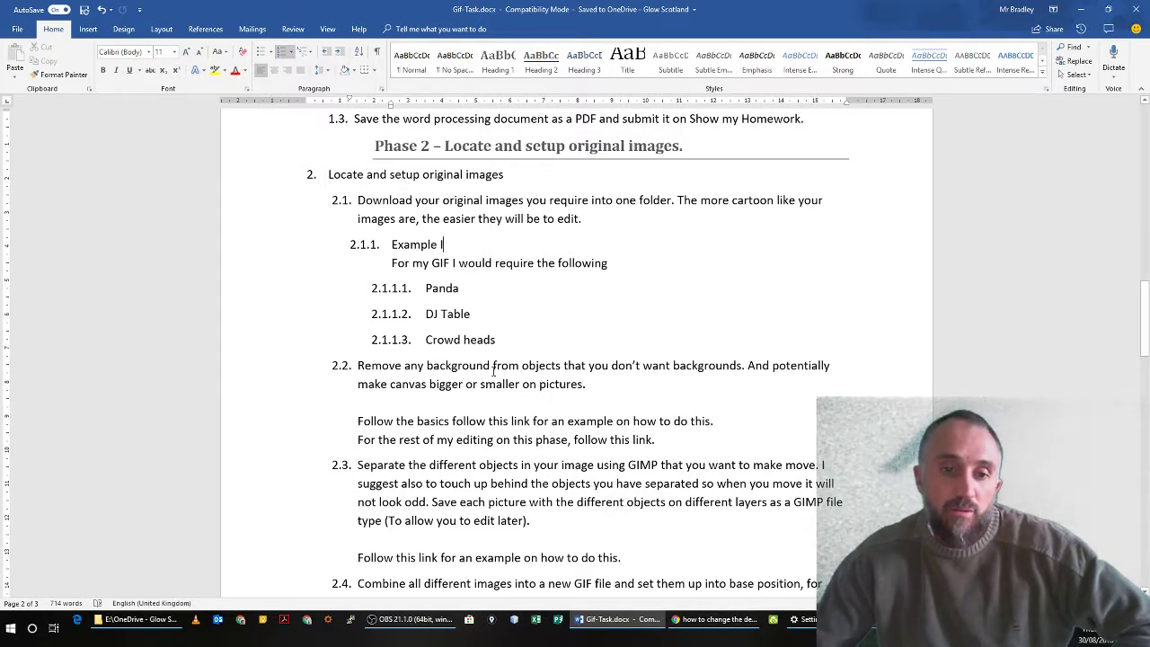
Show the BaseImages folder as large thumbnails and bring up the options menu for Panda.png.
click(142, 619)
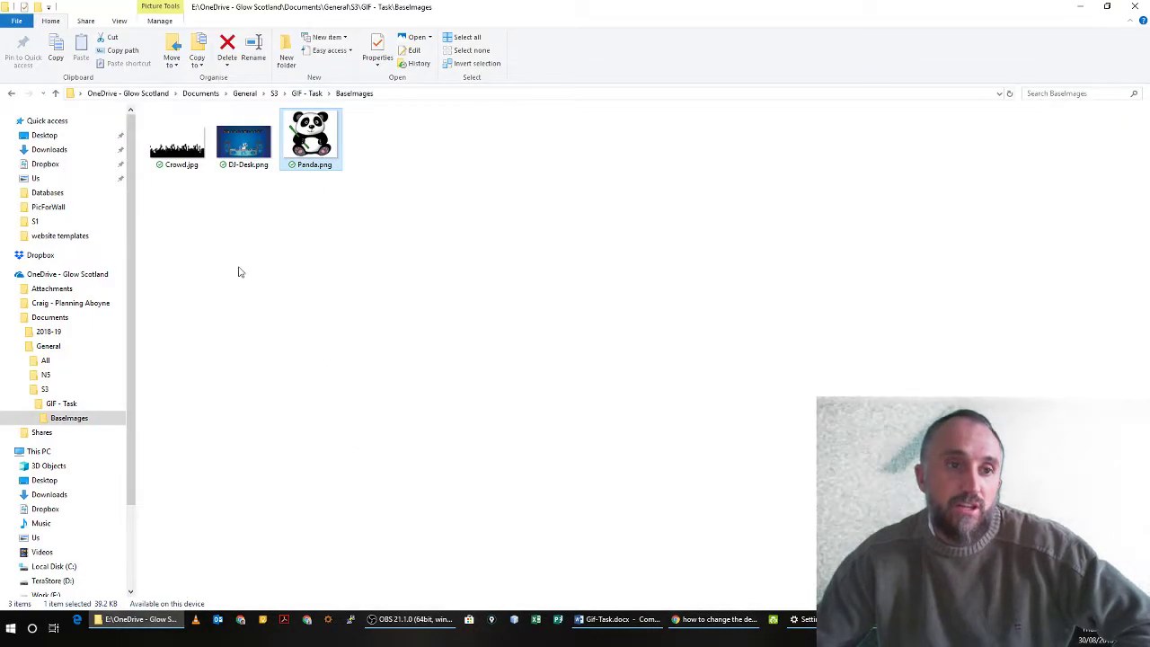
ctrl+scroll(334, 255, up, 5)
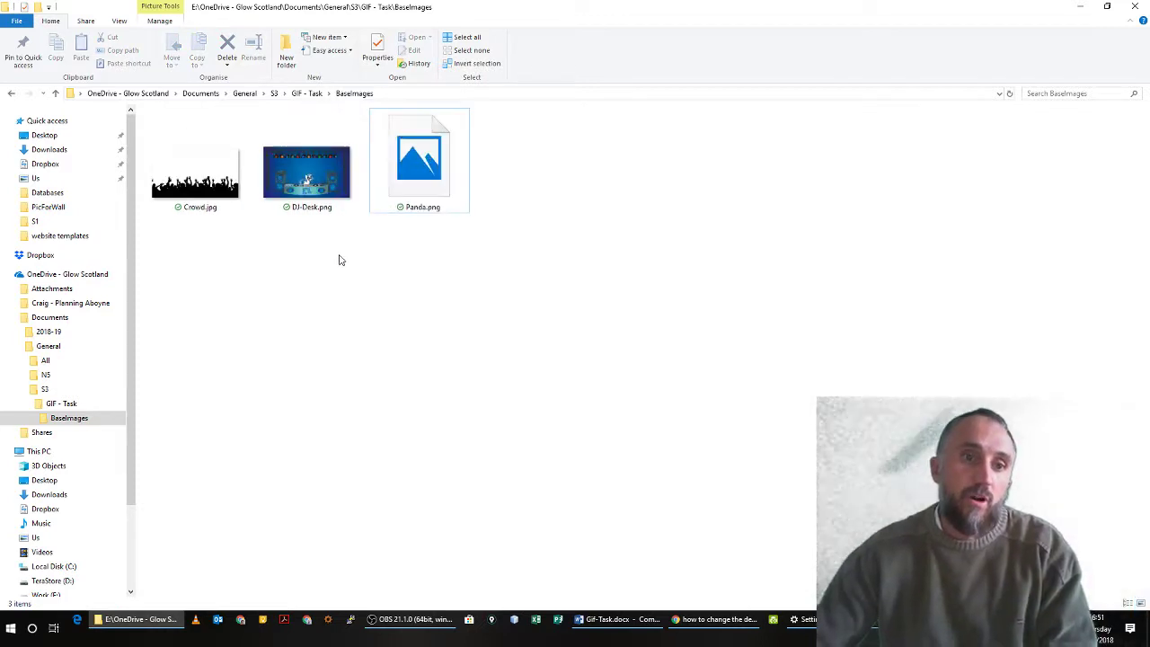
ctrl+scroll(357, 252, up, 1)
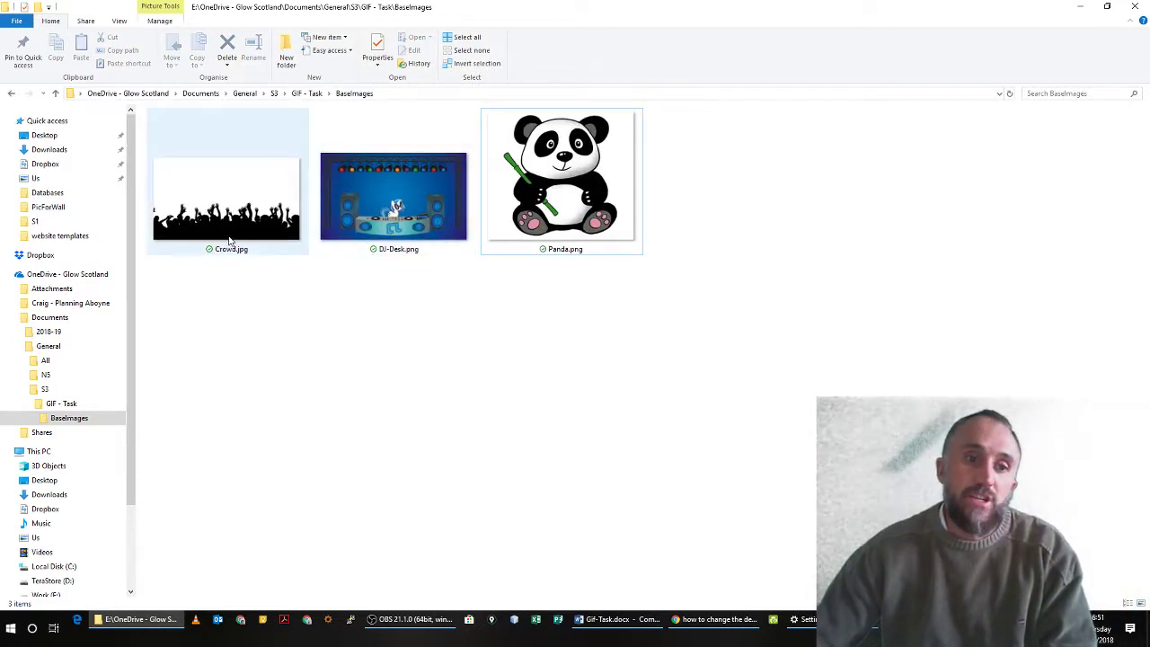
click(573, 208)
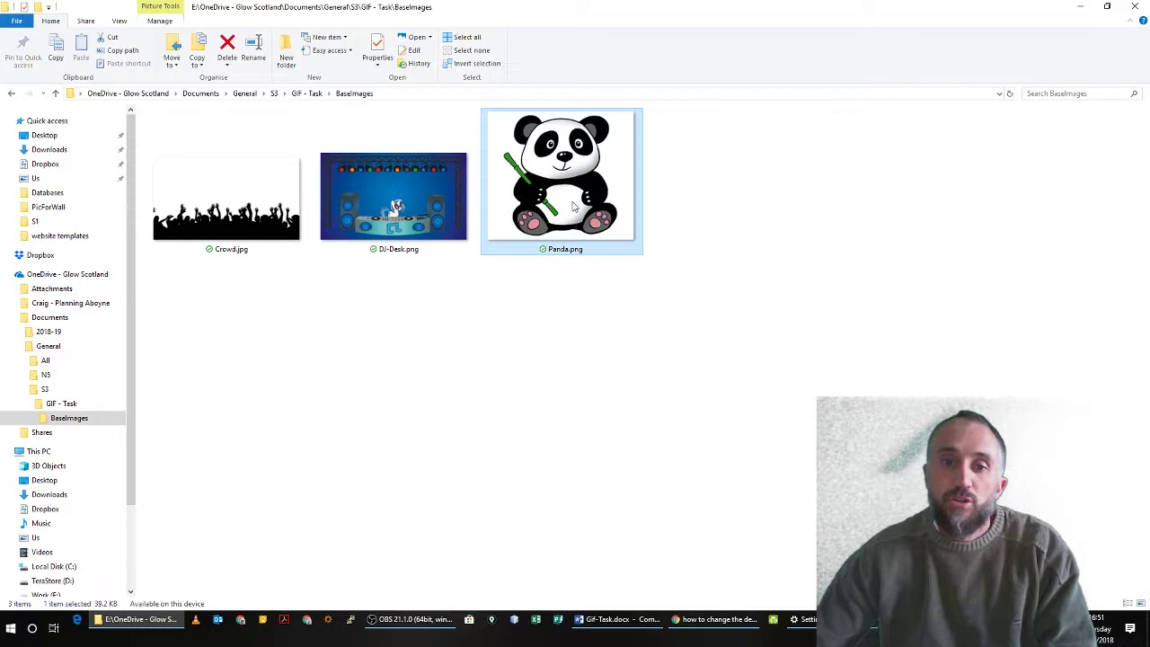
right_click(573, 206)
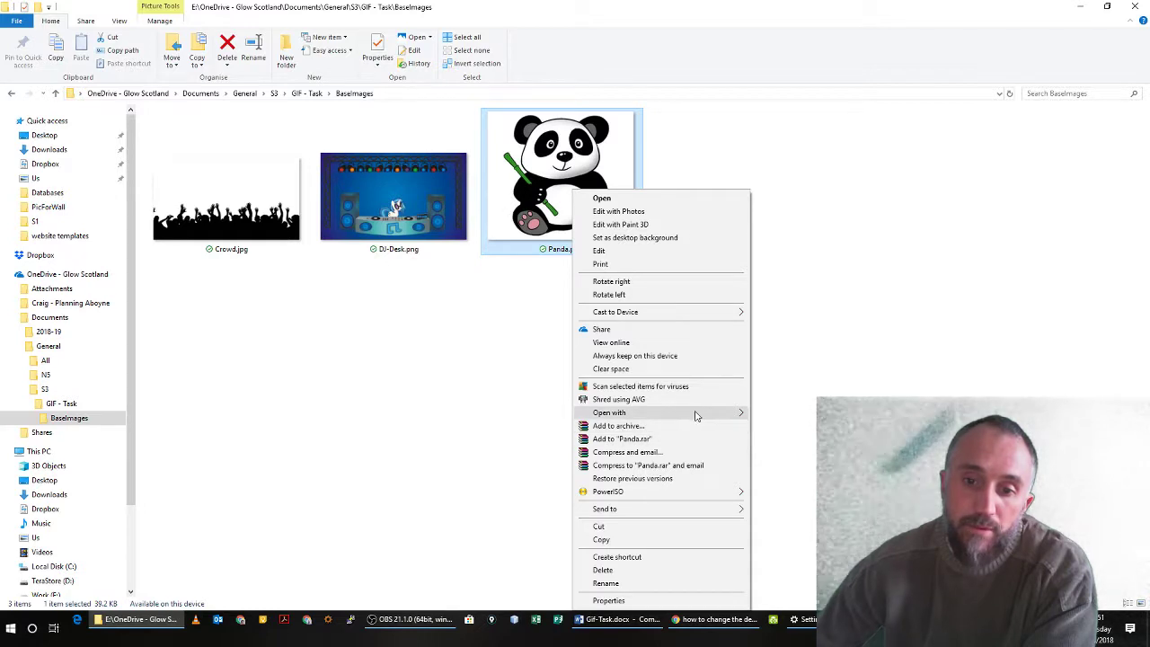
Open Panda.png in GIMP, then switch Single-Window Mode off and back on.
mouse_move(740, 414)
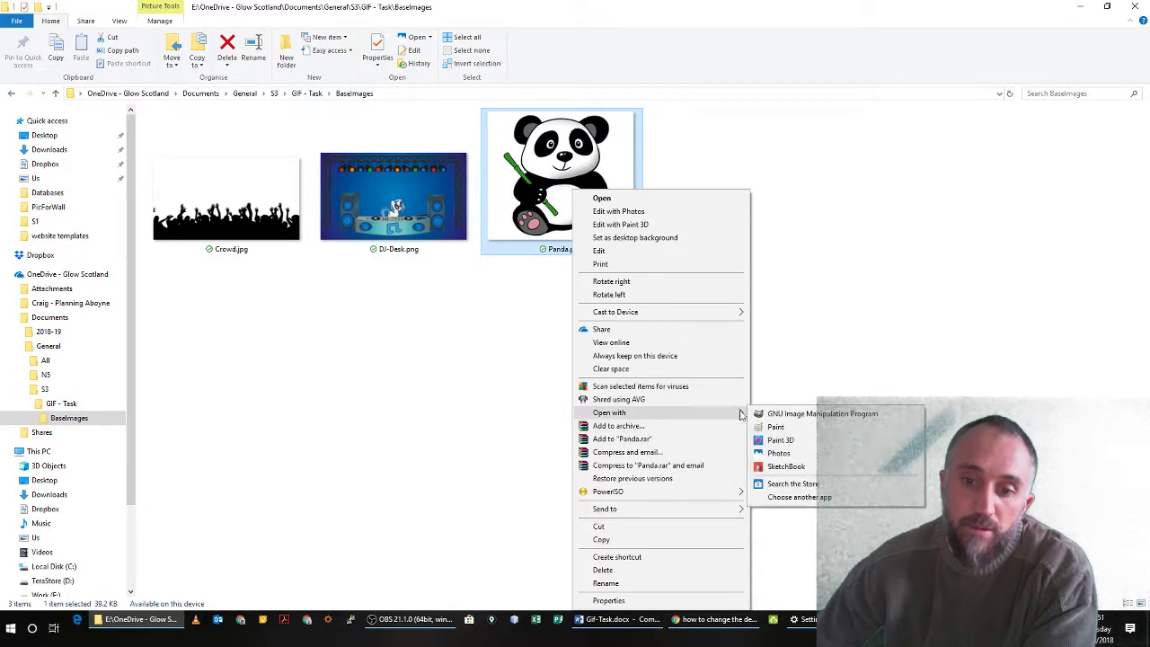
click(835, 416)
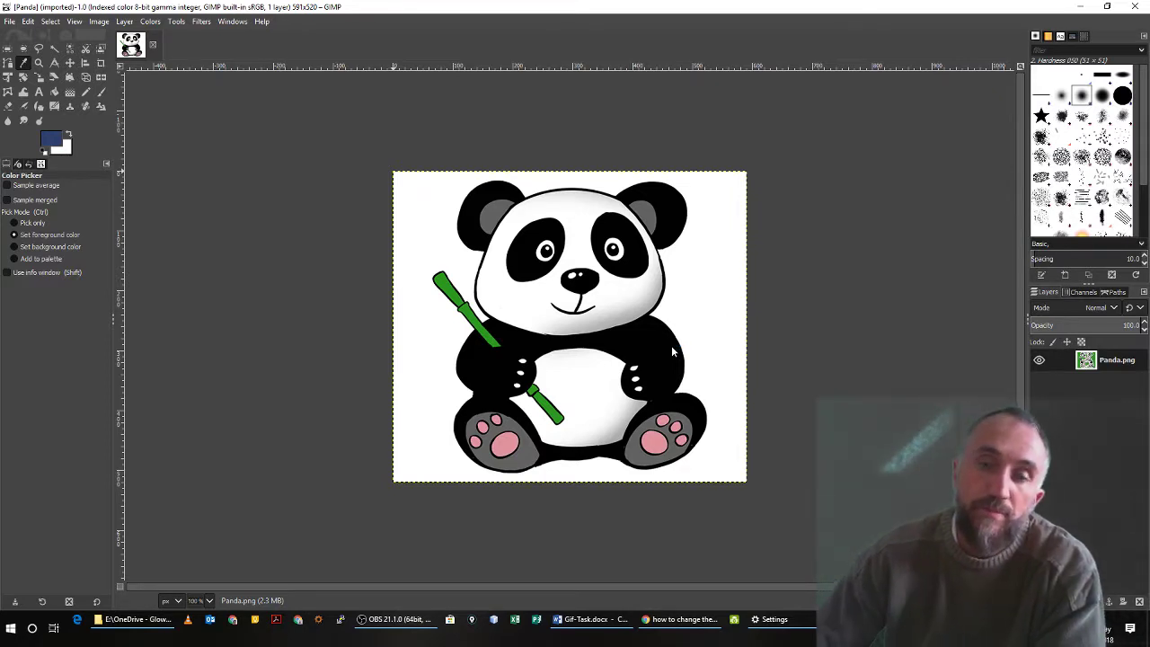
click(232, 21)
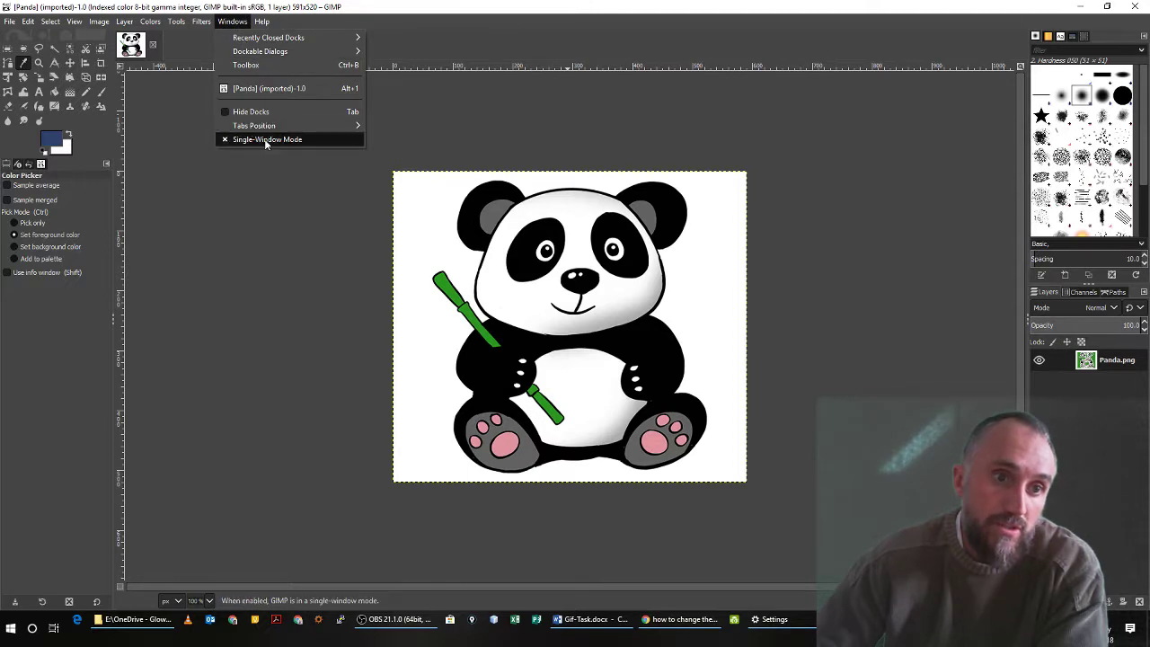
click(265, 141)
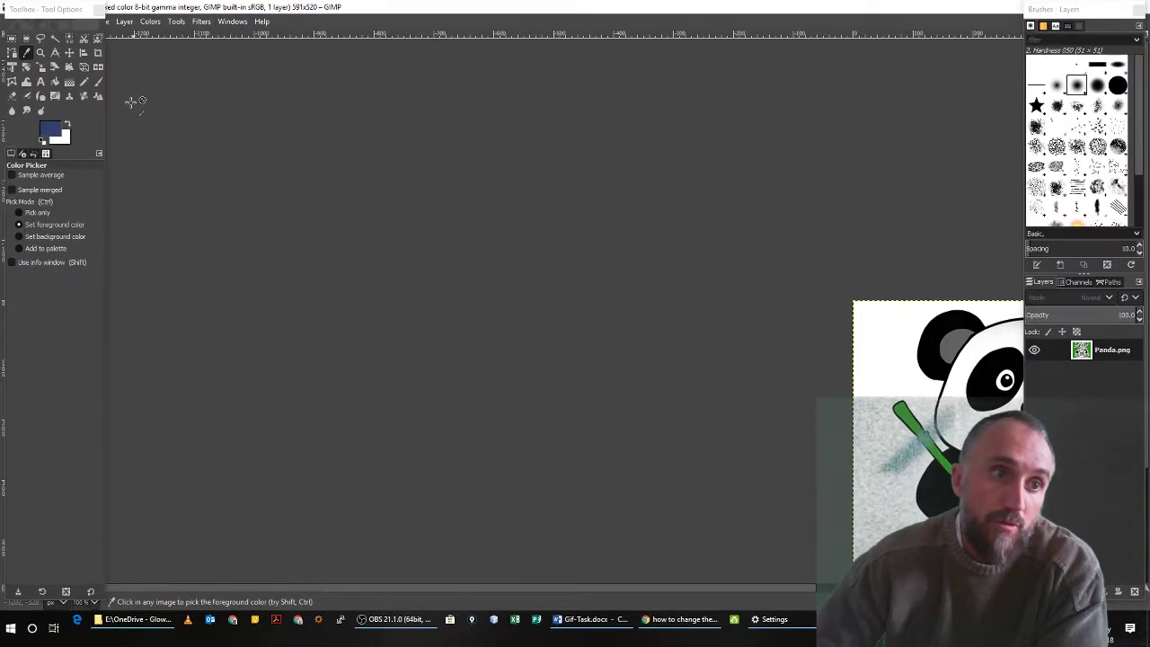
mouse_move(58, 11)
mouse_down()
mouse_move(229, 99)
mouse_move(70, 28)
mouse_up()
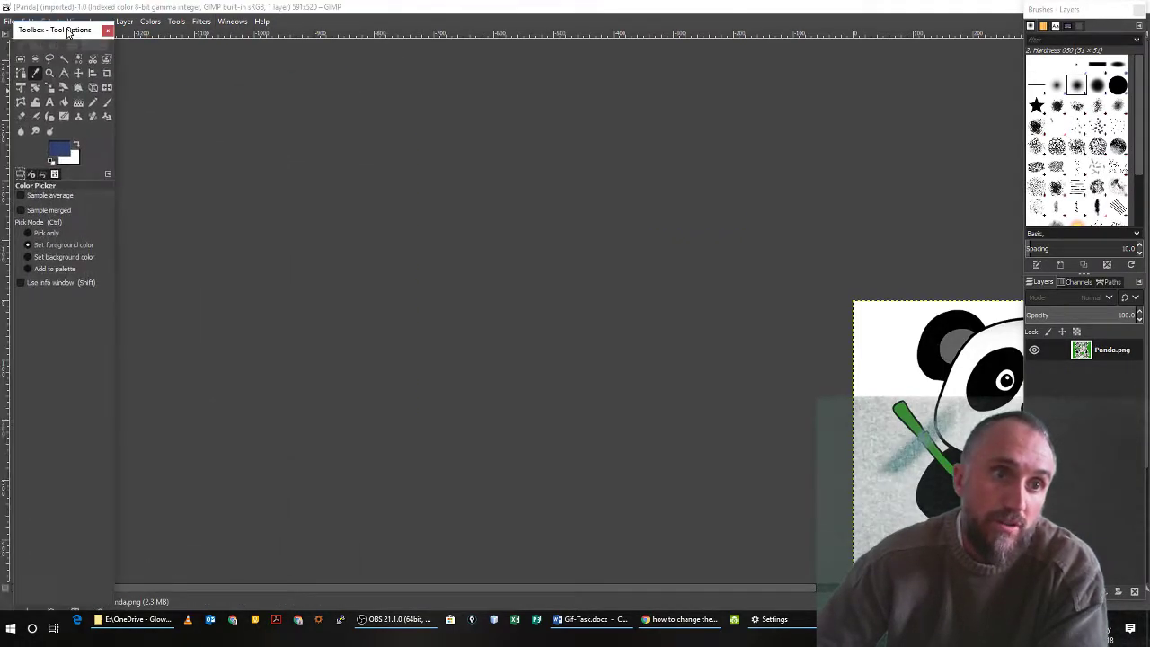
click(232, 22)
click(270, 177)
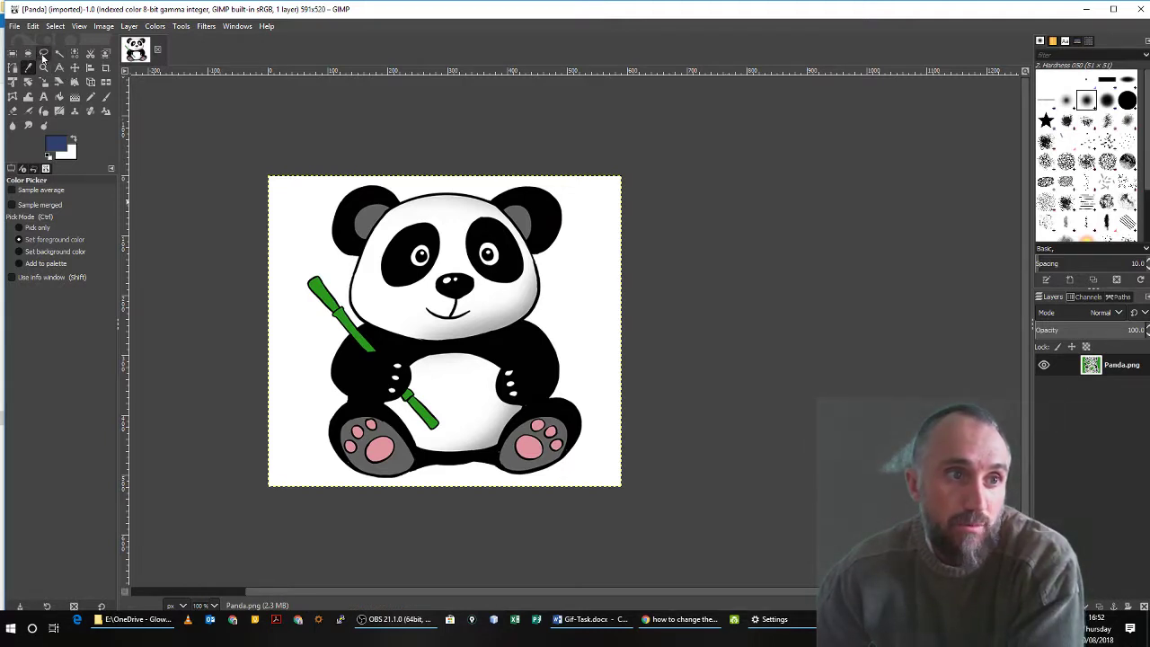
Start a Free Select outline on the panda, cancel it with Escape, and switch to Fuzzy Select.
click(43, 54)
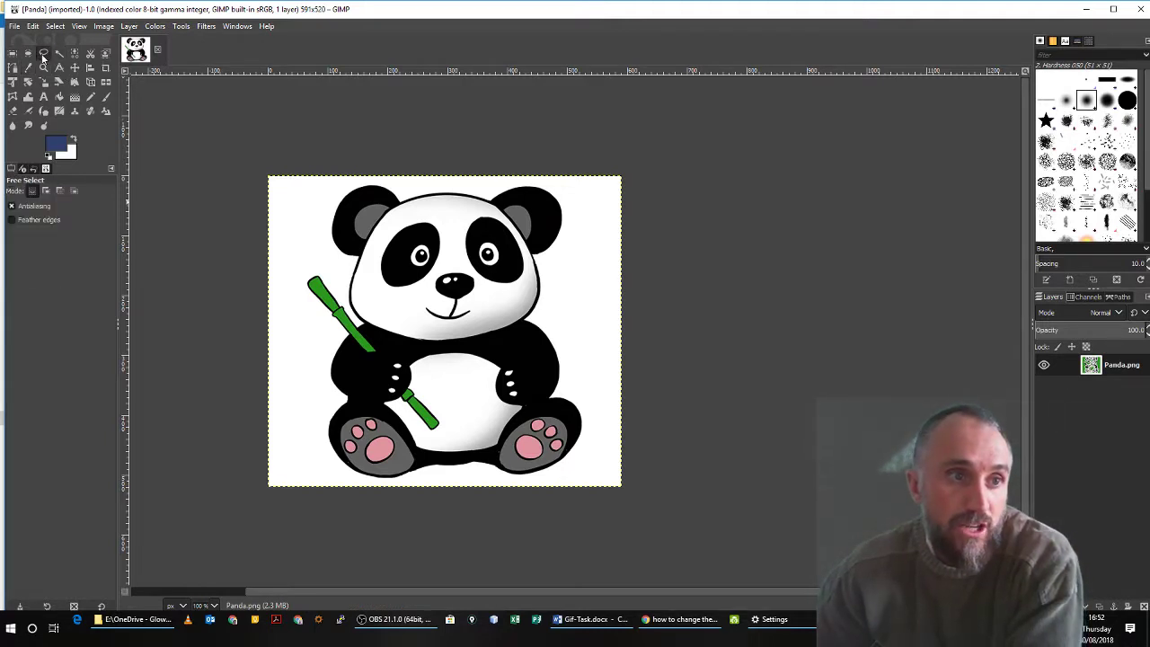
click(373, 476)
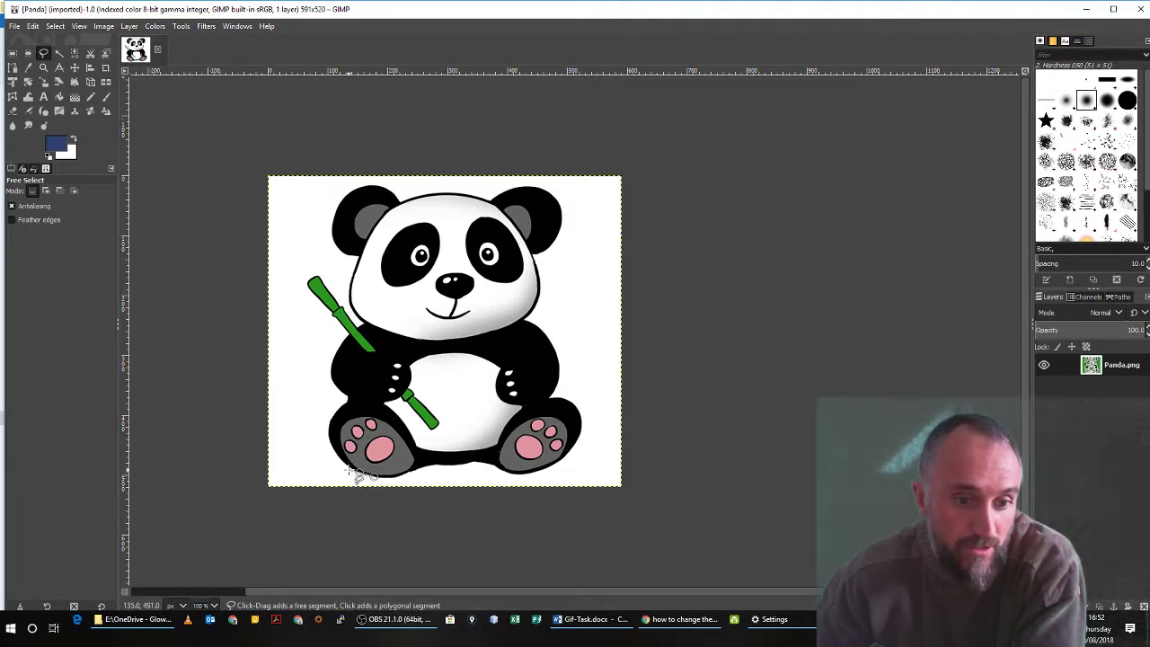
mouse_move(359, 470)
mouse_down()
mouse_move(329, 439)
mouse_move(334, 405)
mouse_up()
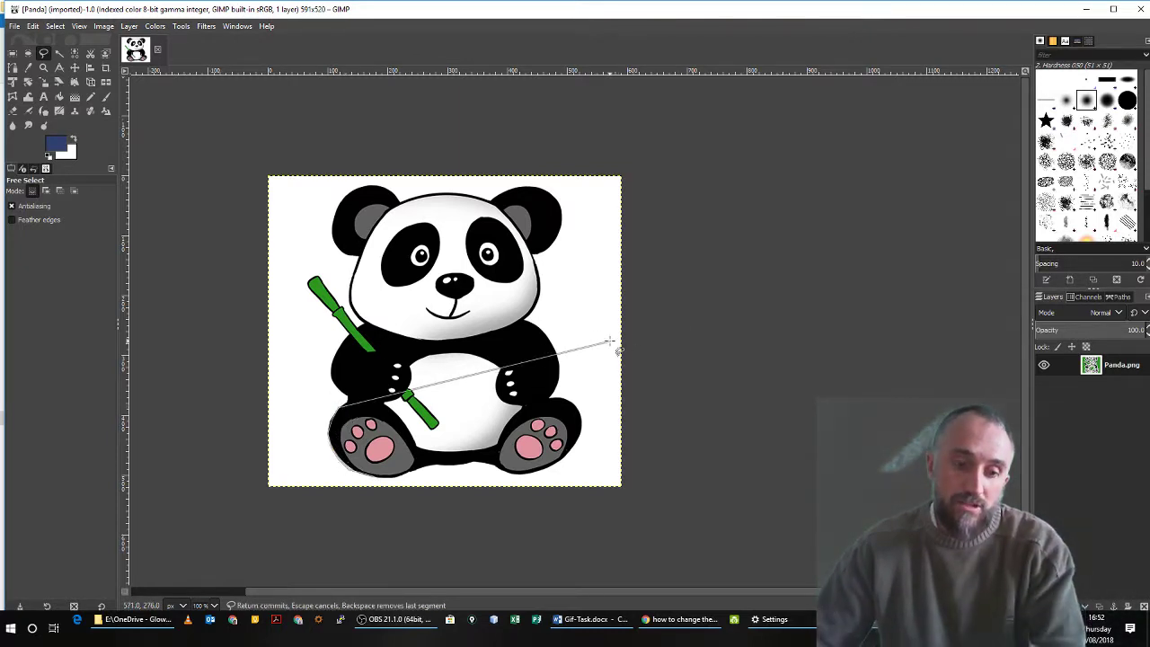
key(Escape)
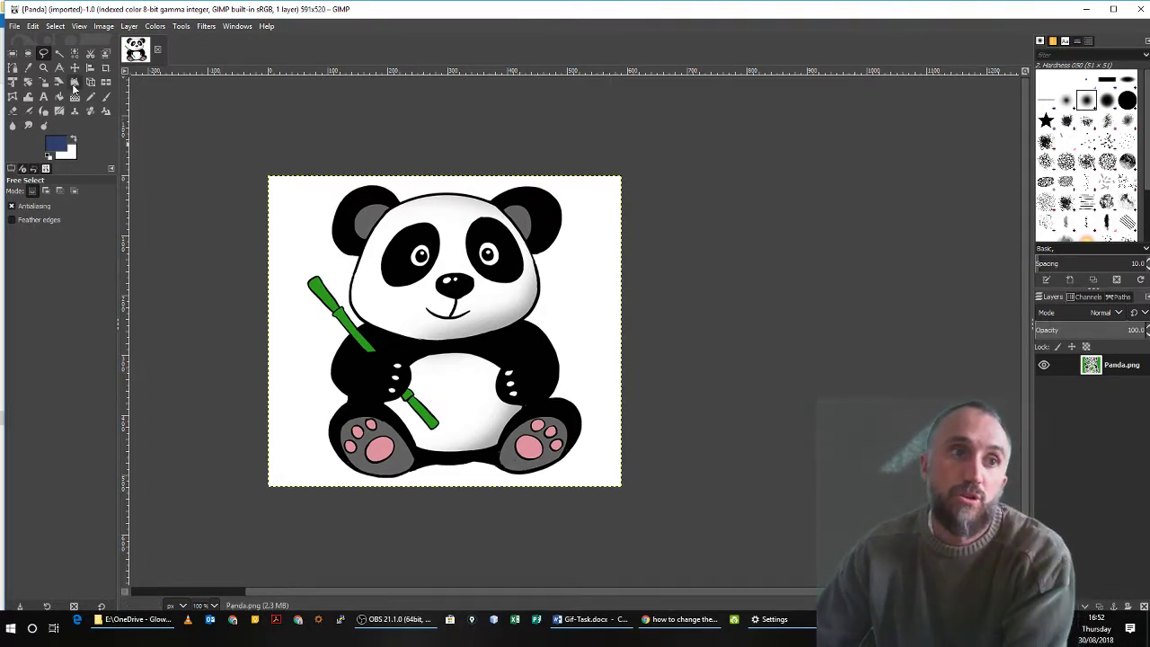
click(63, 56)
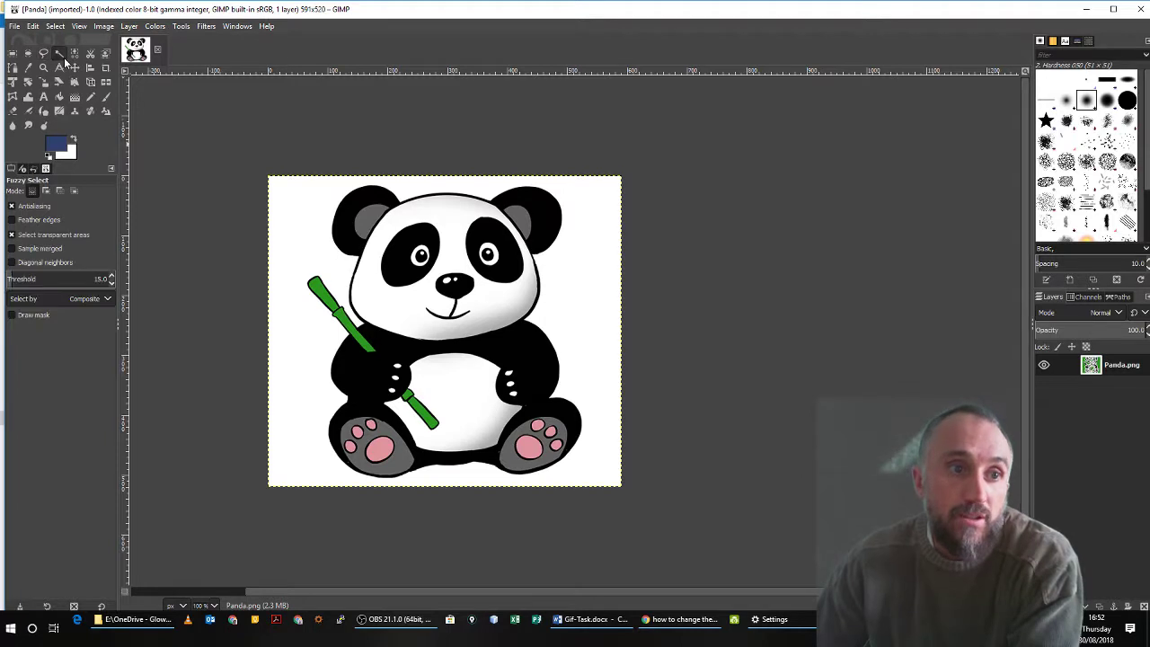
Fuzzy-select the white background, Shift-adding a second white area to the right of the panda.
click(293, 247)
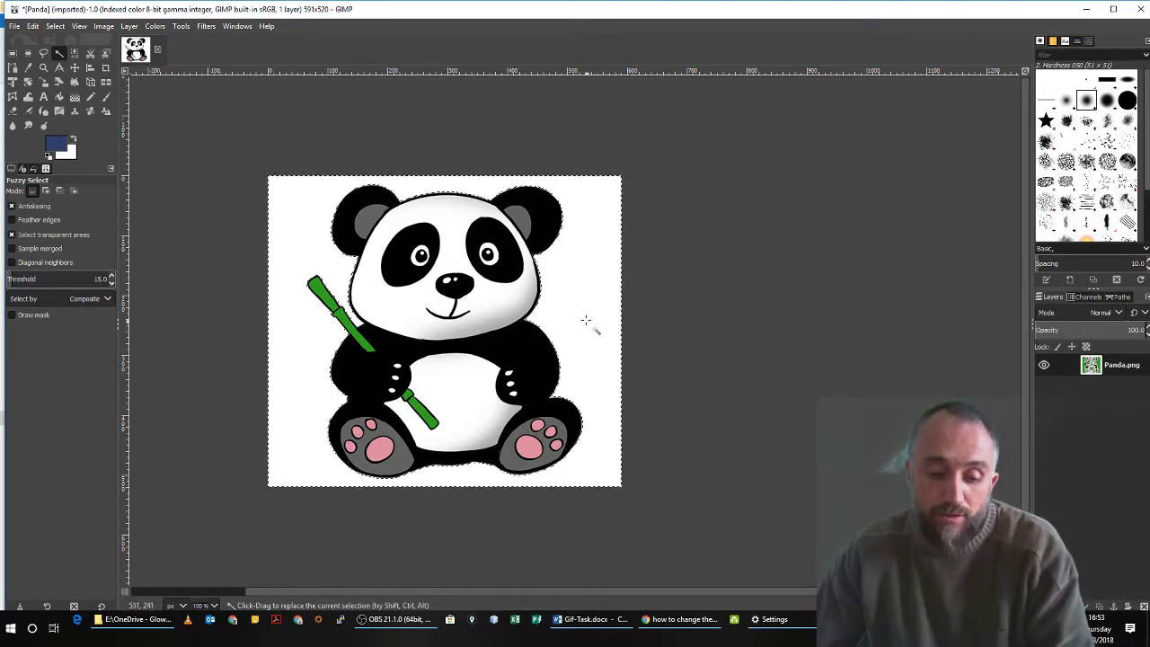
key(shift)
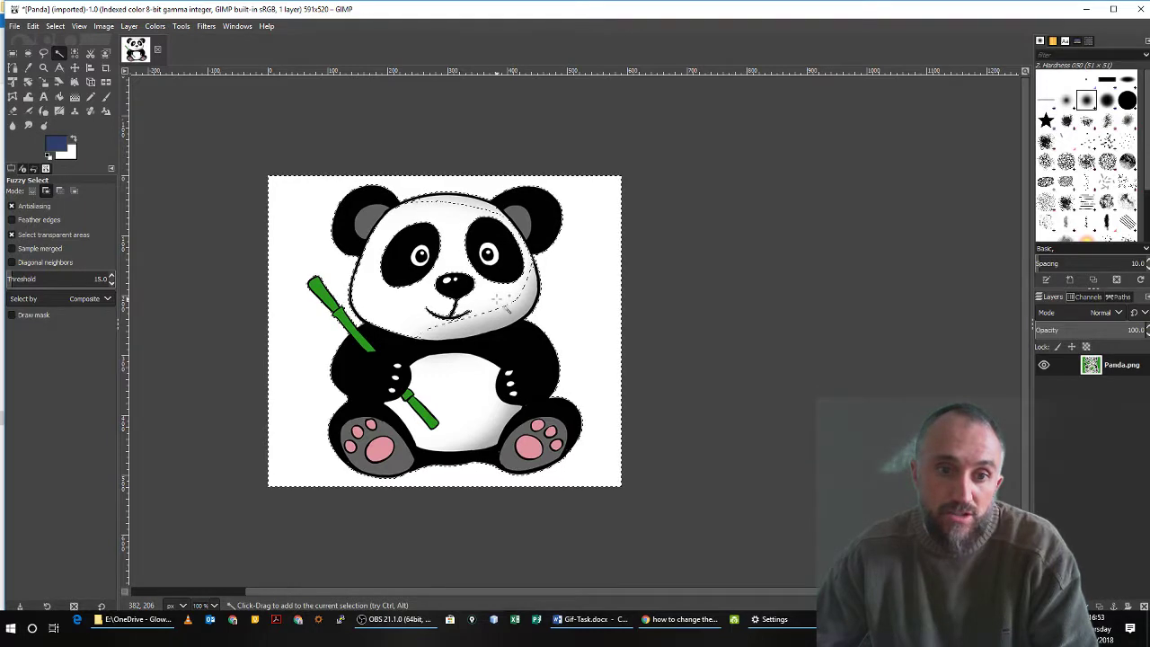
click(584, 290)
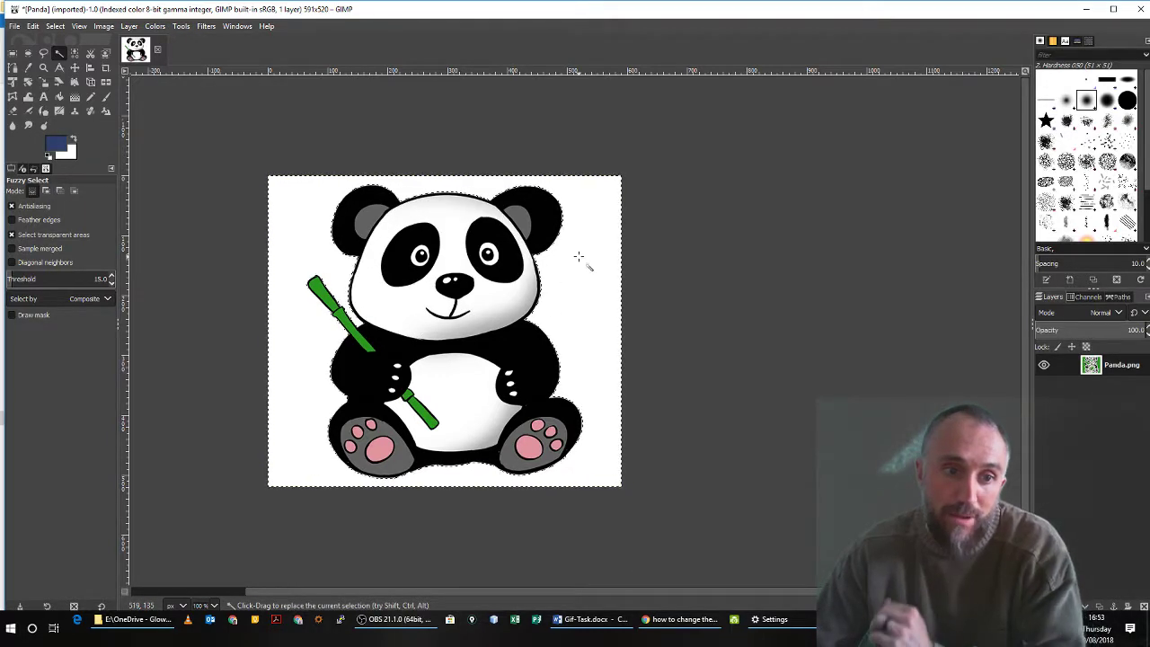
key(shift)
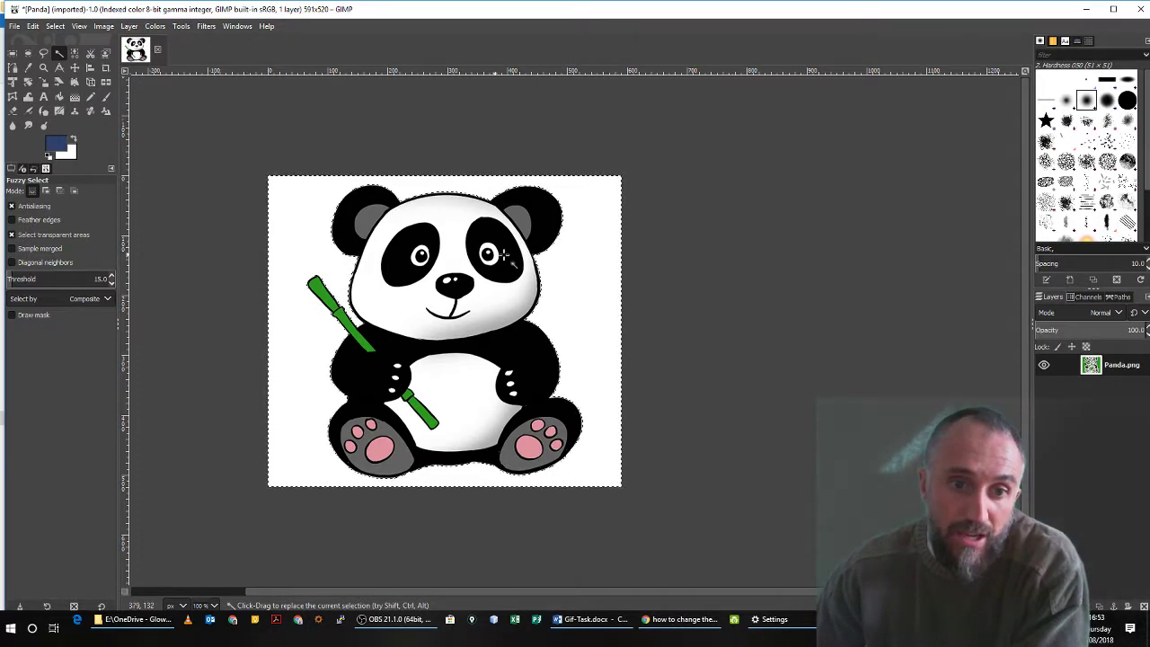
Invert the selection with Select > Invert so it covers the panda, then apply Select > Float.
right_click(570, 273)
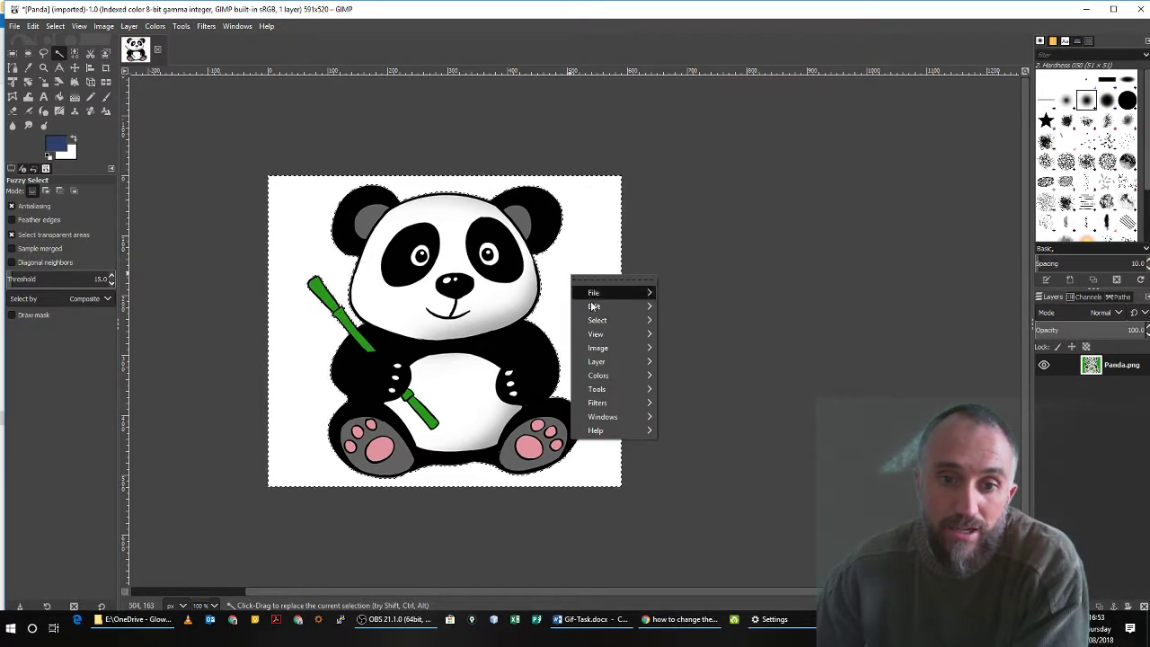
mouse_move(598, 322)
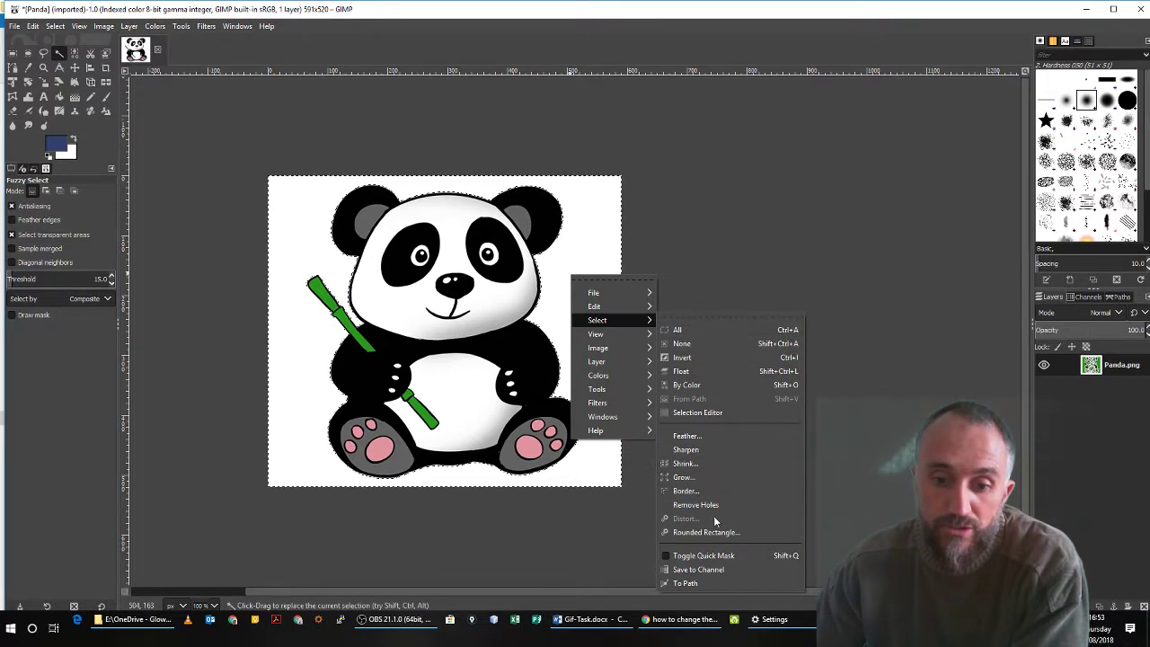
click(710, 360)
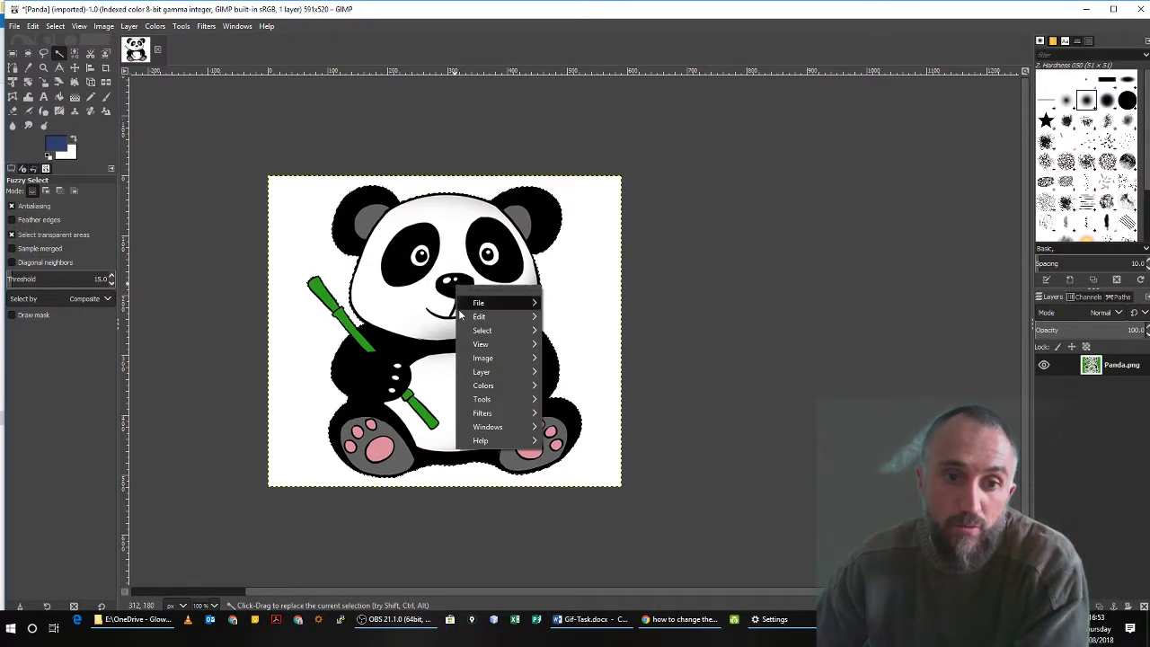
mouse_move(487, 335)
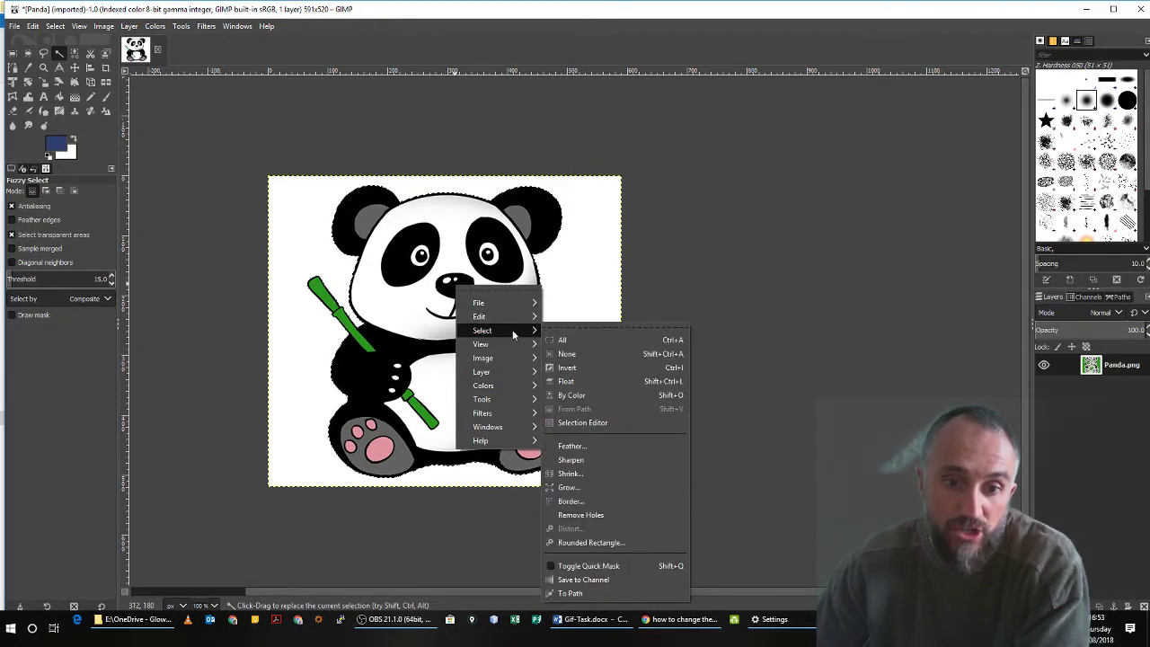
click(619, 381)
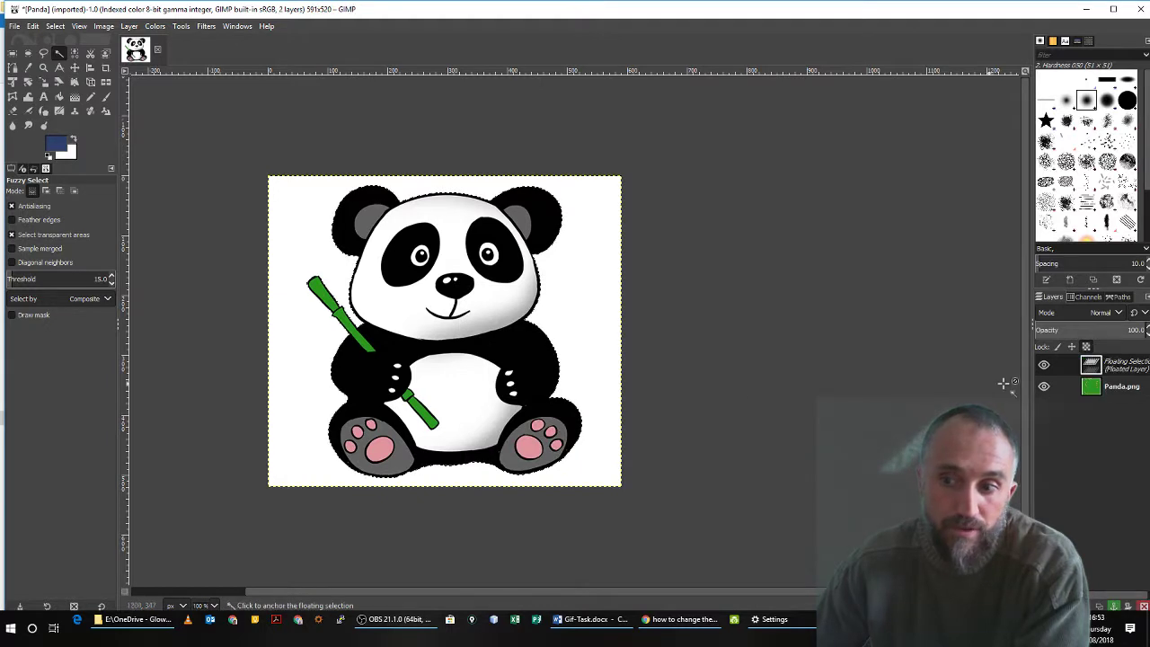
Convert the floating selection into a new layer and delete the original Panda.png layer.
right_click(1124, 371)
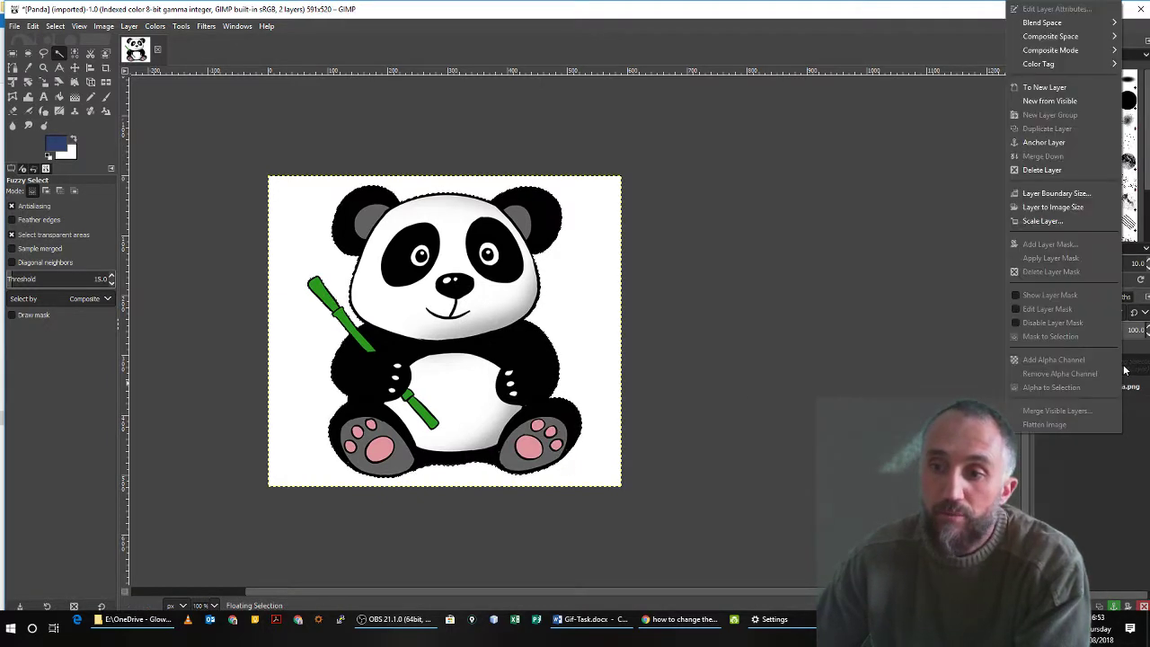
click(1047, 89)
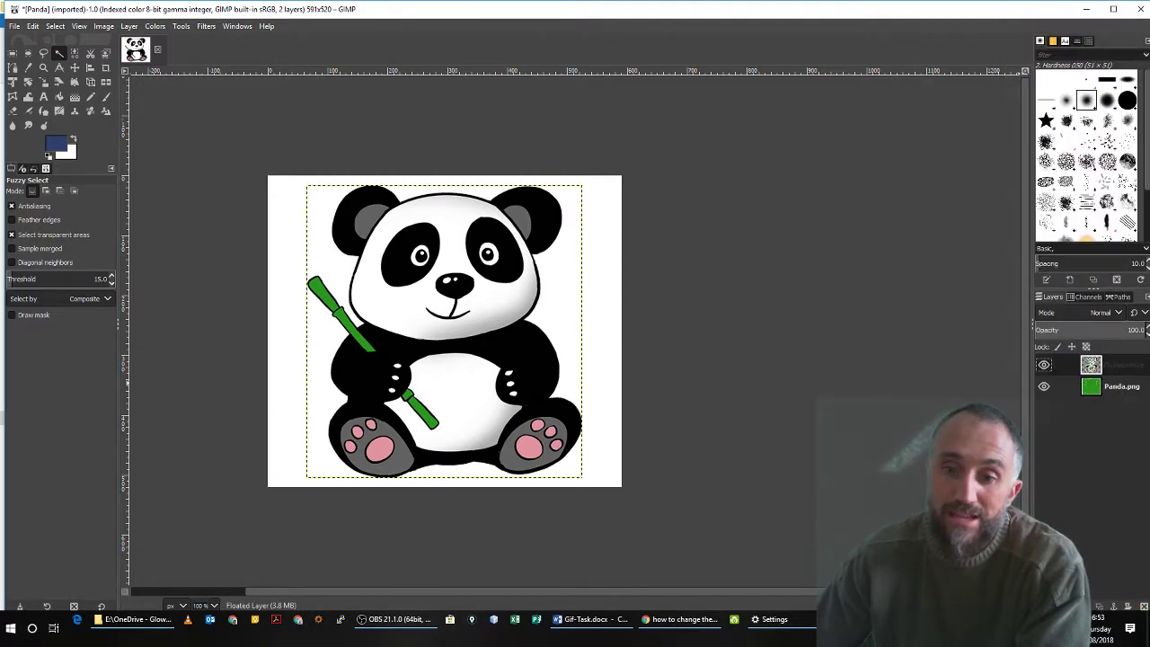
click(1127, 388)
right_click(1127, 387)
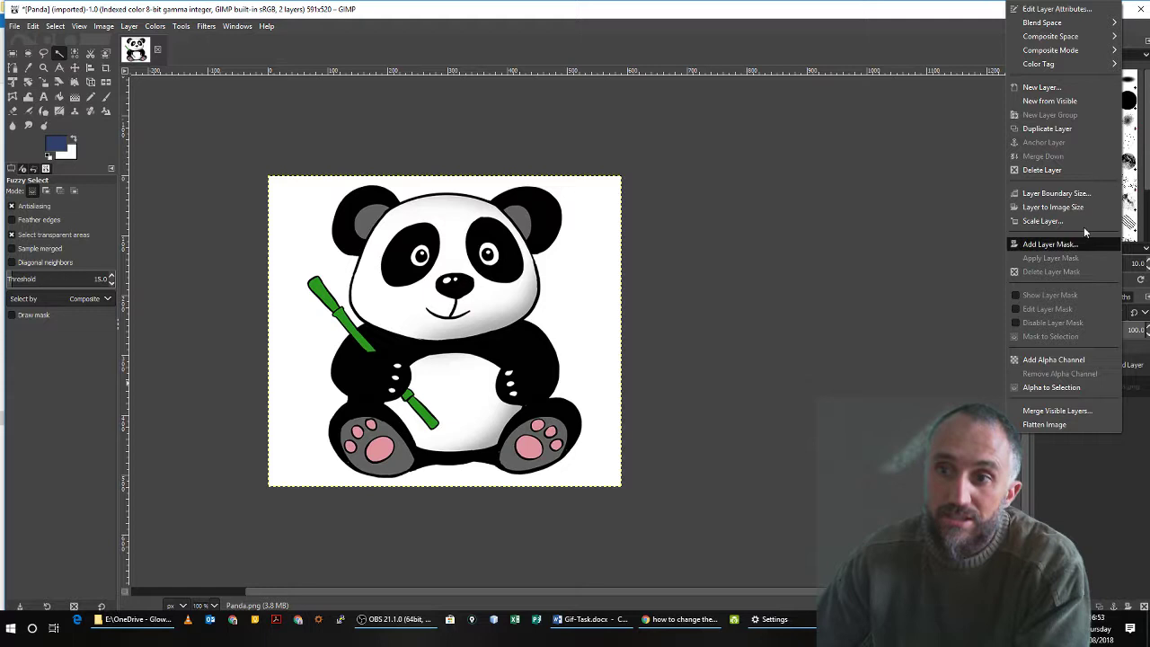
click(1051, 169)
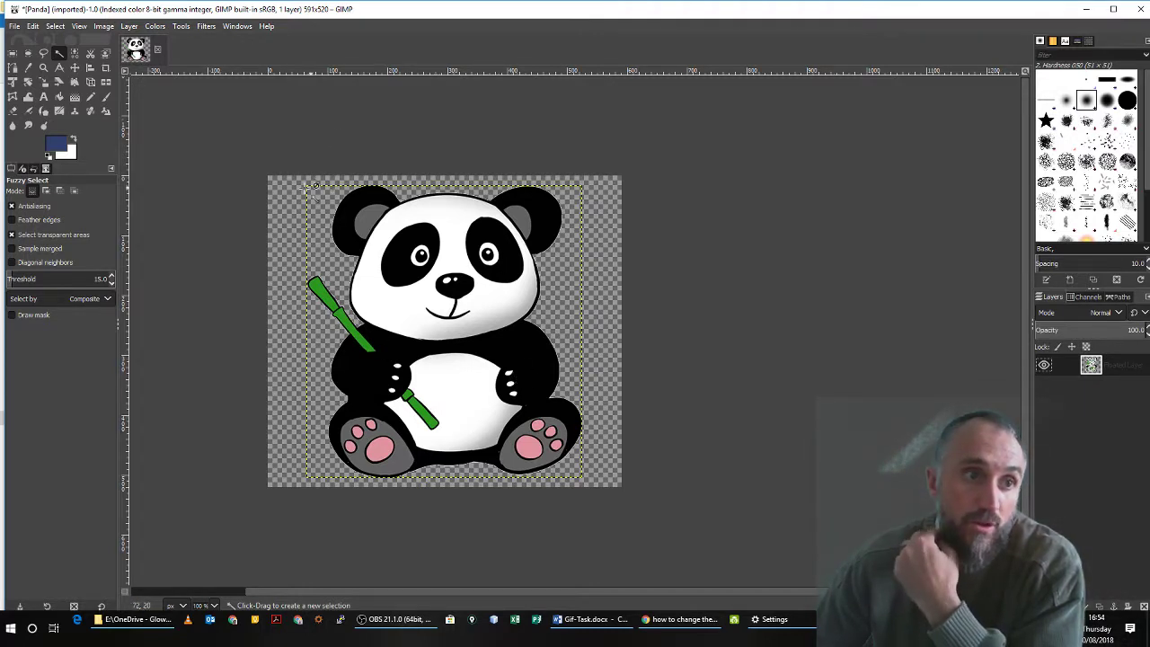
click(103, 26)
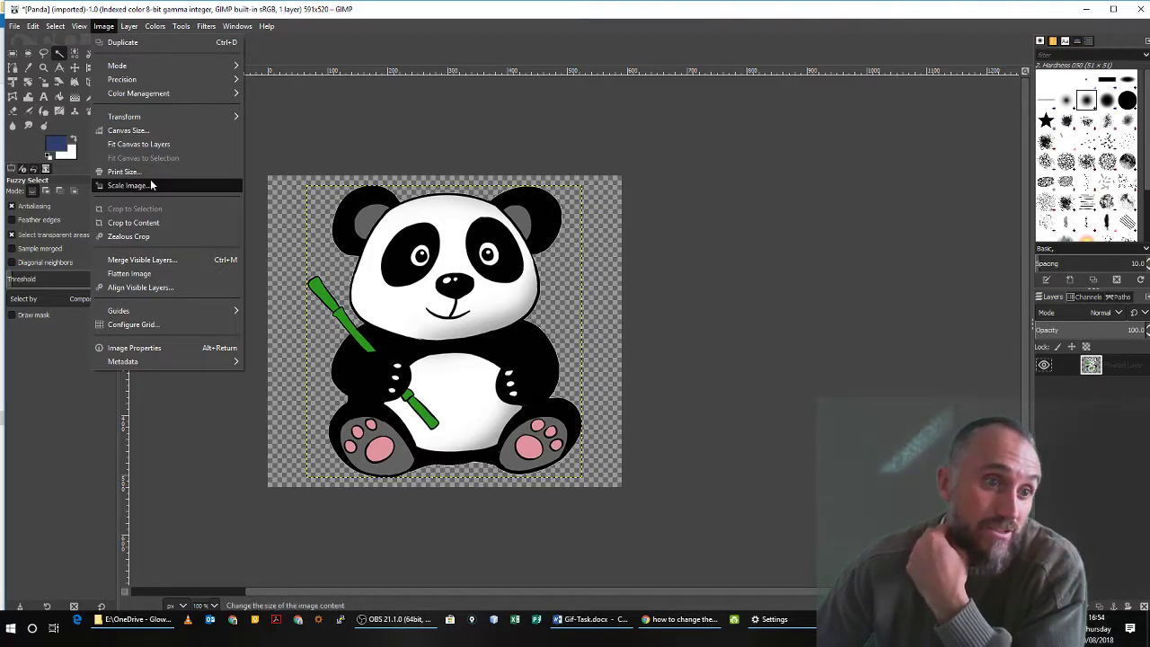
click(165, 130)
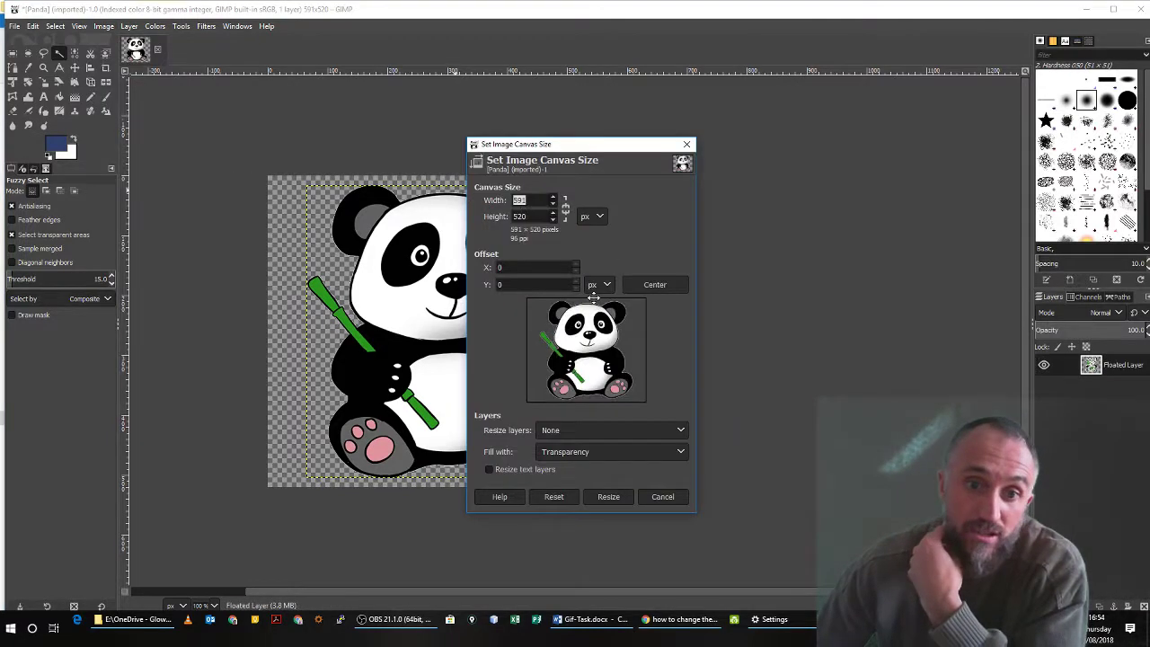
click(564, 212)
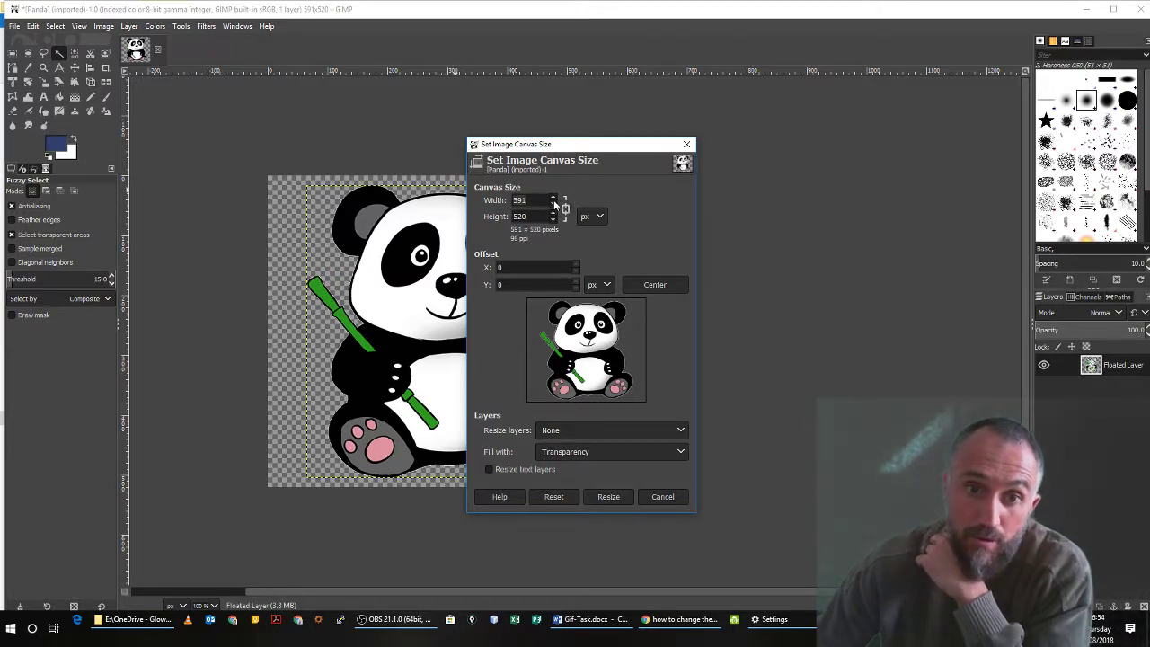
drag(555, 201, 555, 201)
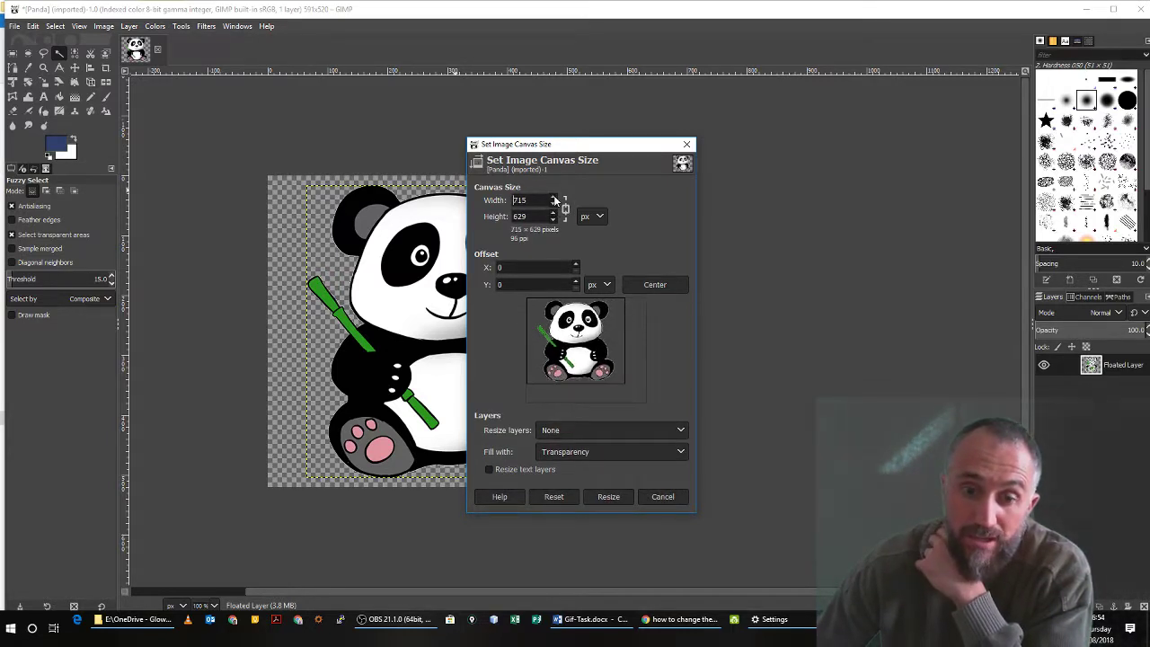
click(552, 206)
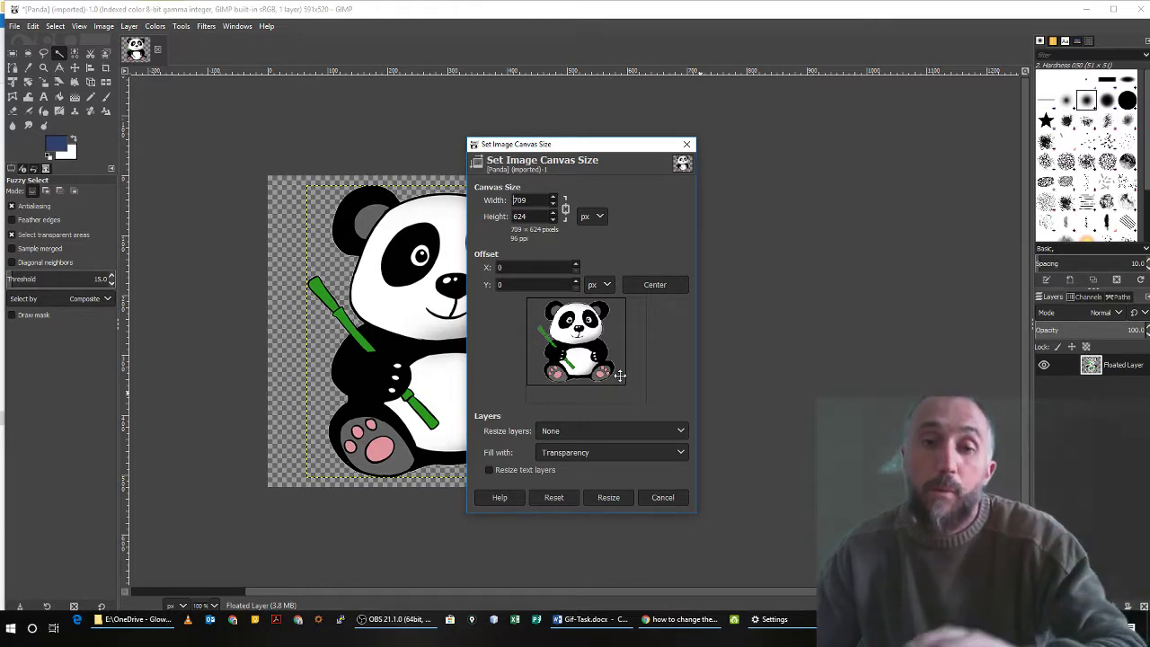
click(660, 495)
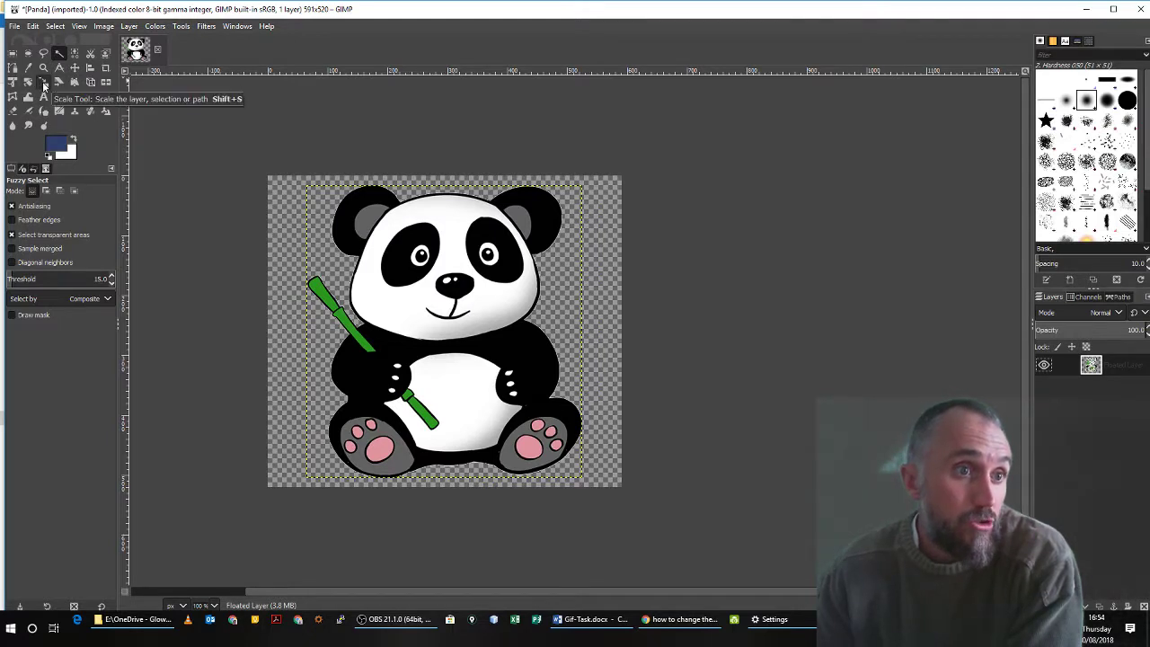
Crop the image to 429×489 around the panda, adjusting the side, top and bottom edges.
click(106, 69)
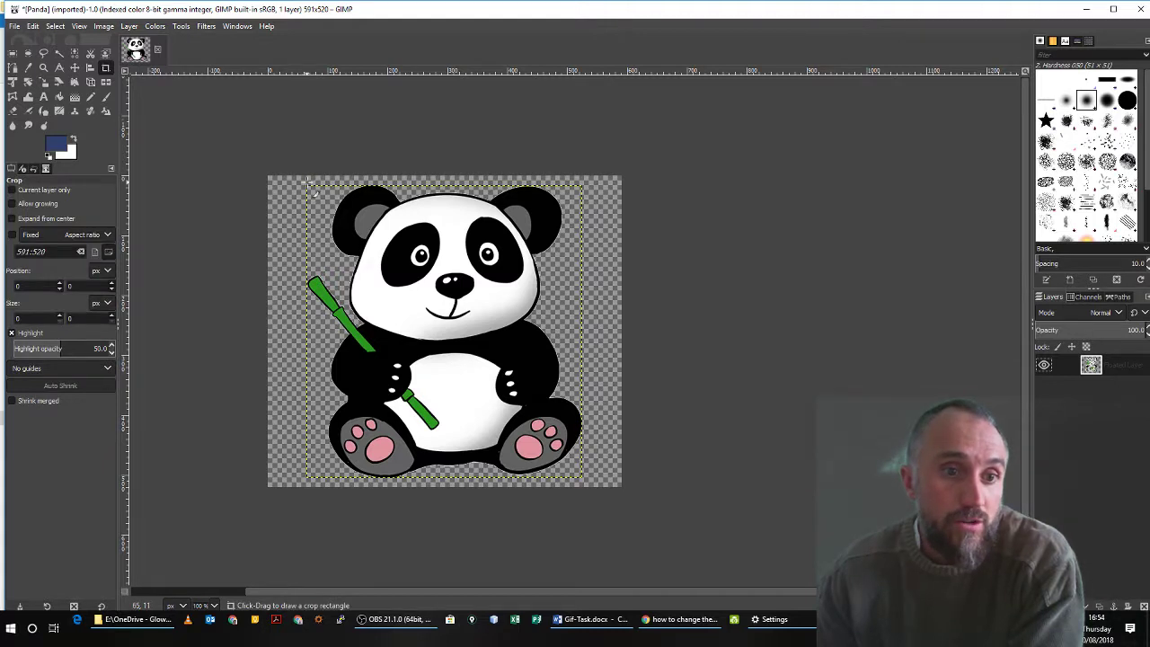
drag(307, 185, 583, 480)
drag(318, 333, 334, 334)
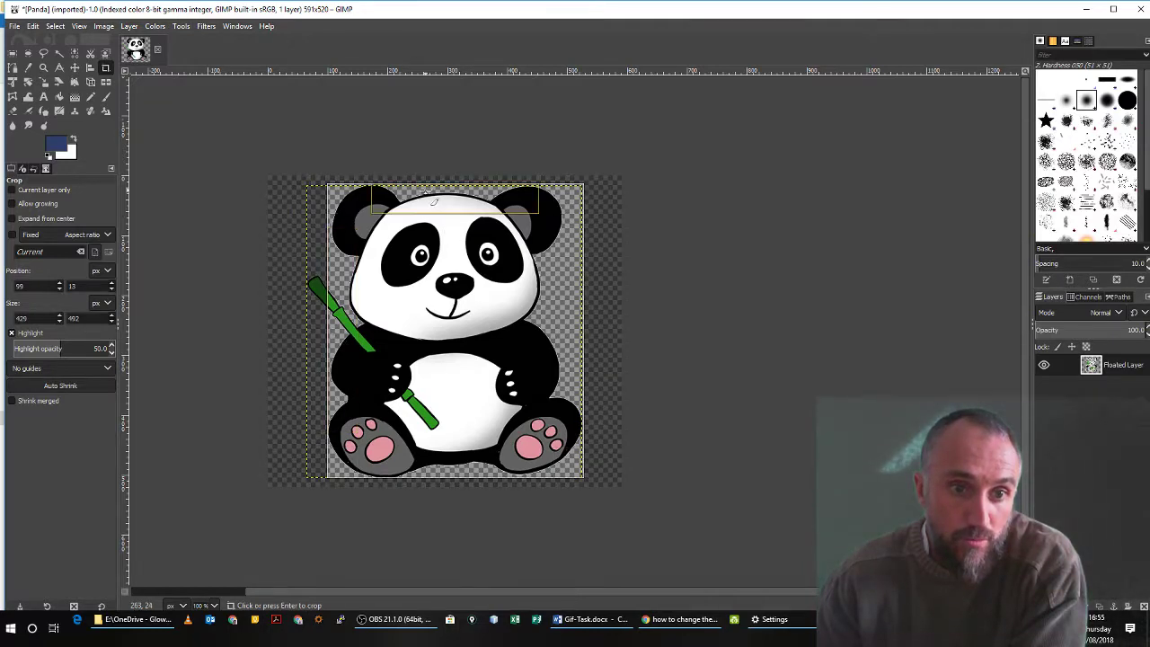
drag(432, 200, 432, 202)
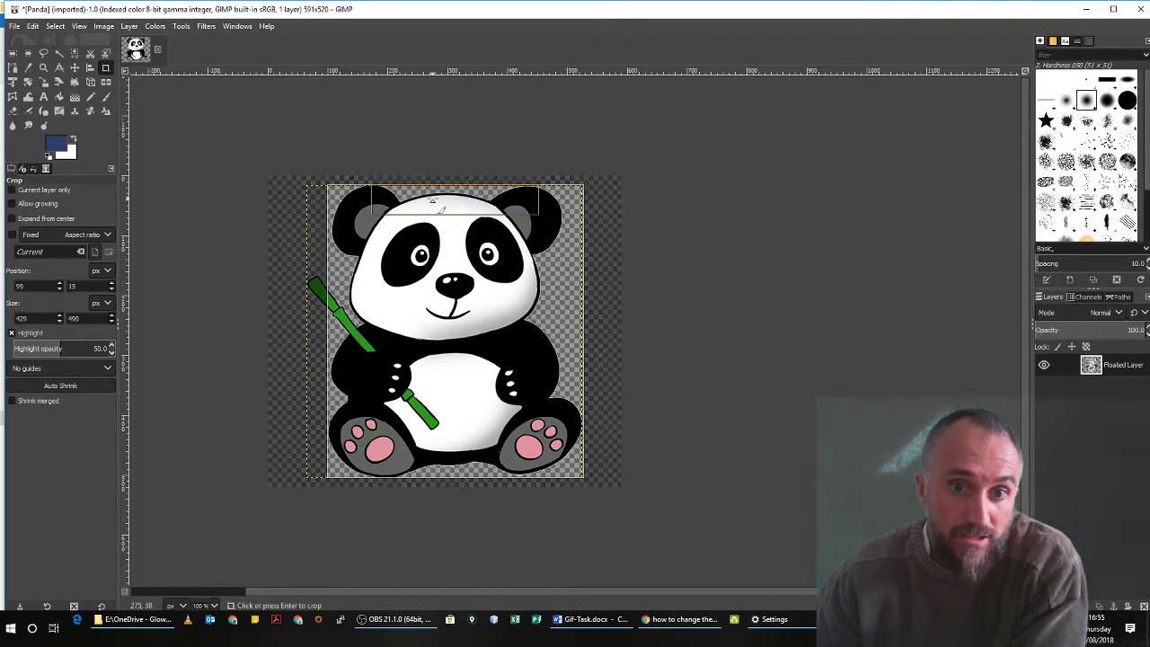
drag(433, 459, 433, 460)
click(463, 365)
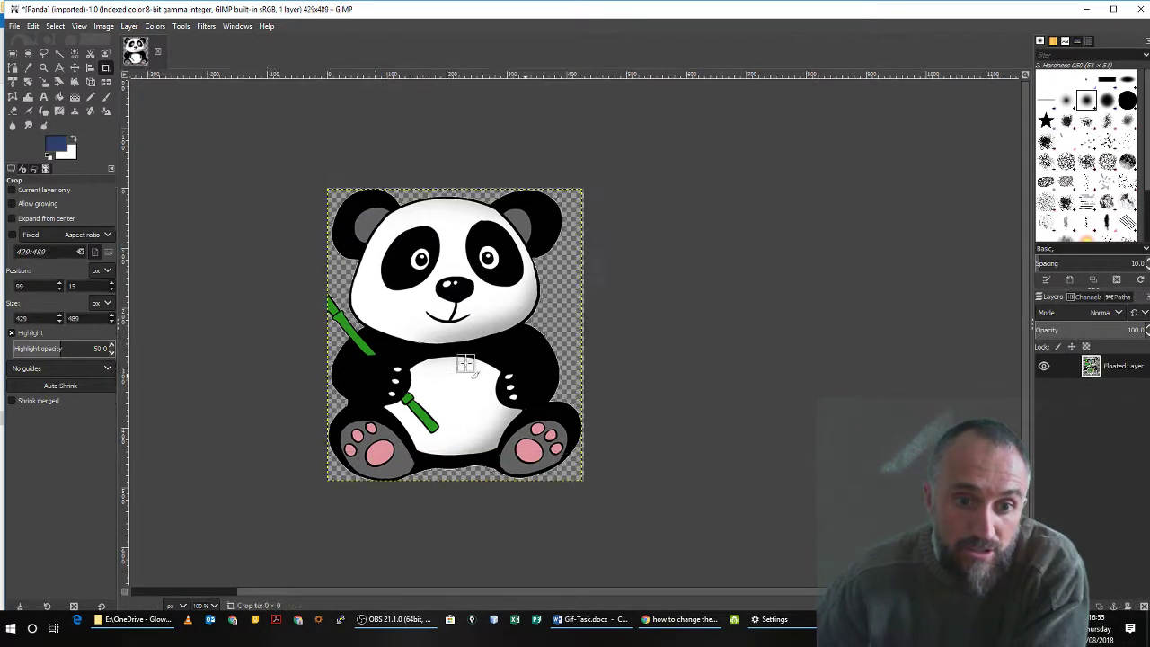